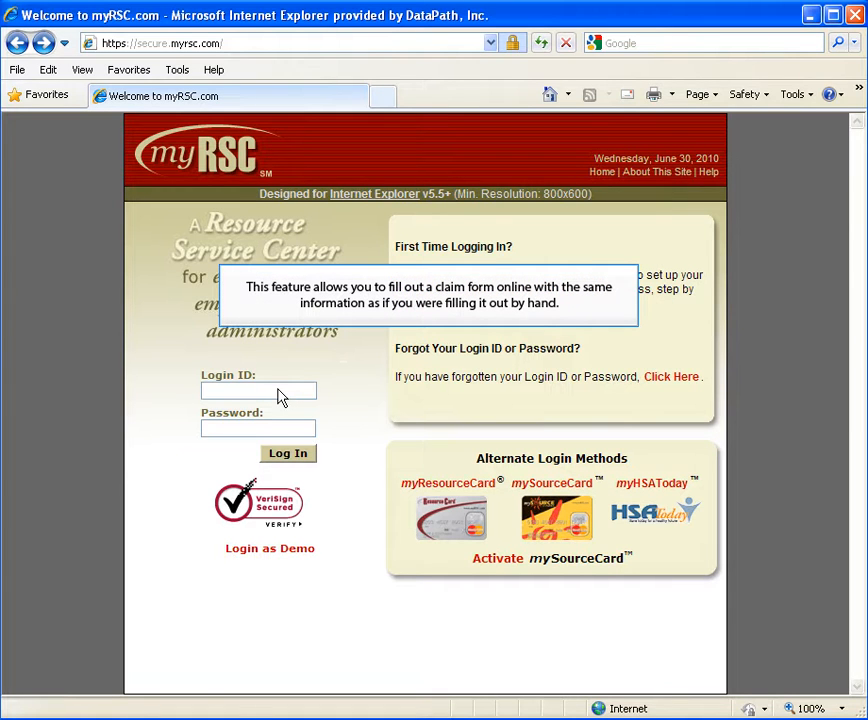
Step: Log in to myRSC with the employee's login ID and account password
{"action": "left_click", "coordinate": [279, 392]}
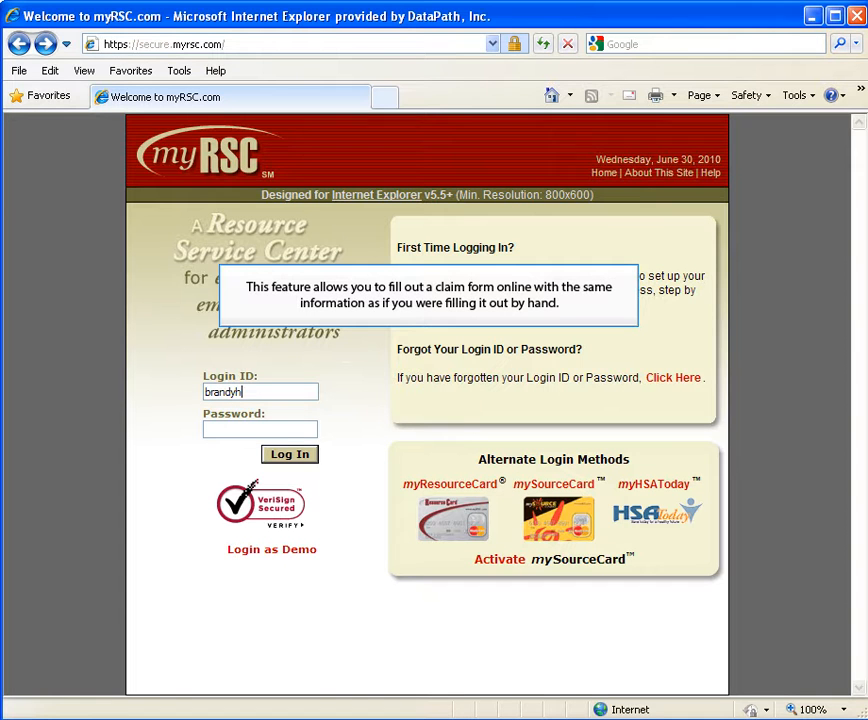
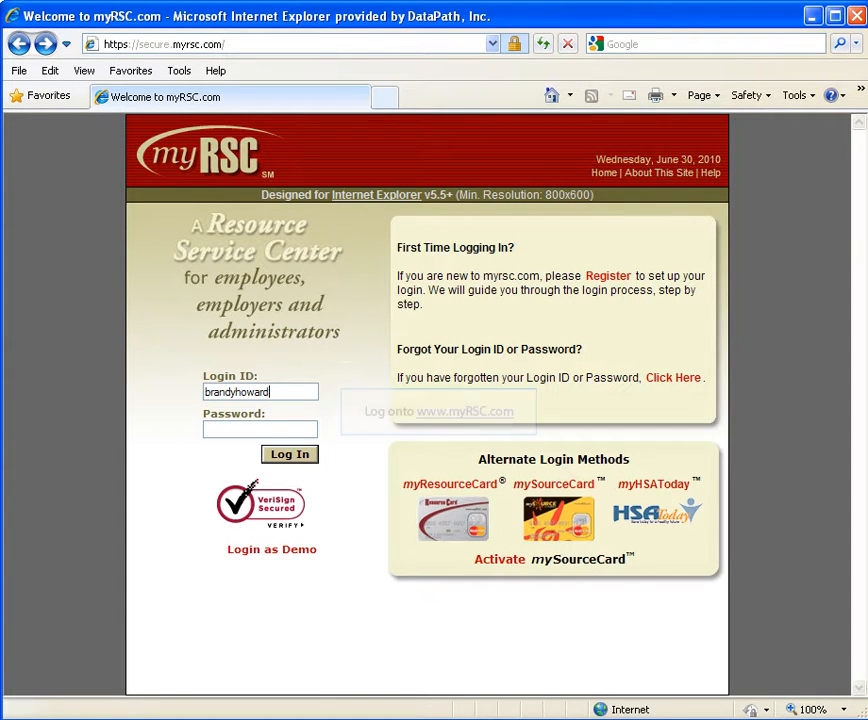
{"action": "key", "text": "Tab"}
{"action": "type", "text": "*********"}
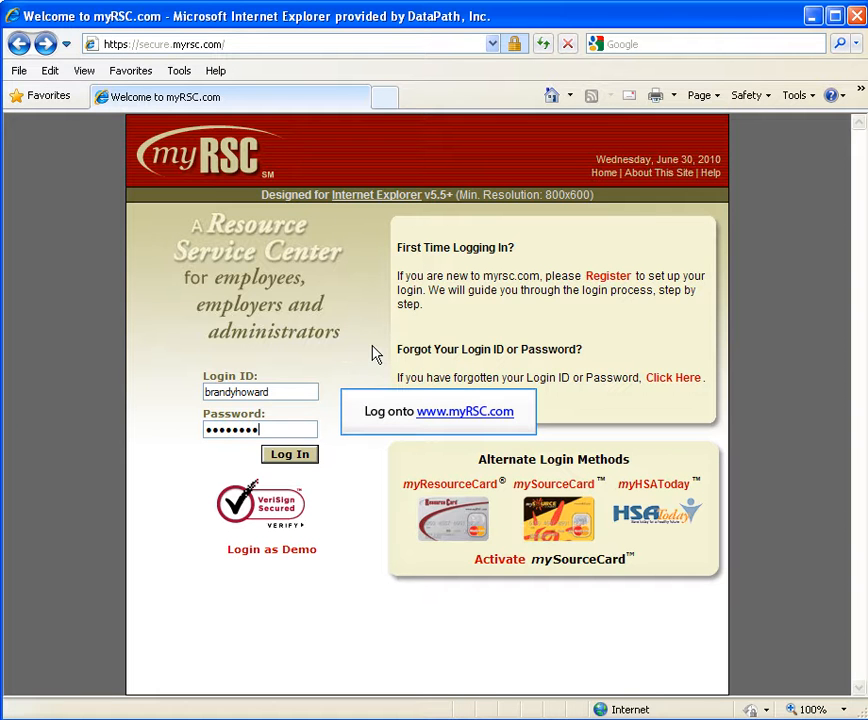
{"action": "key", "text": "Return"}
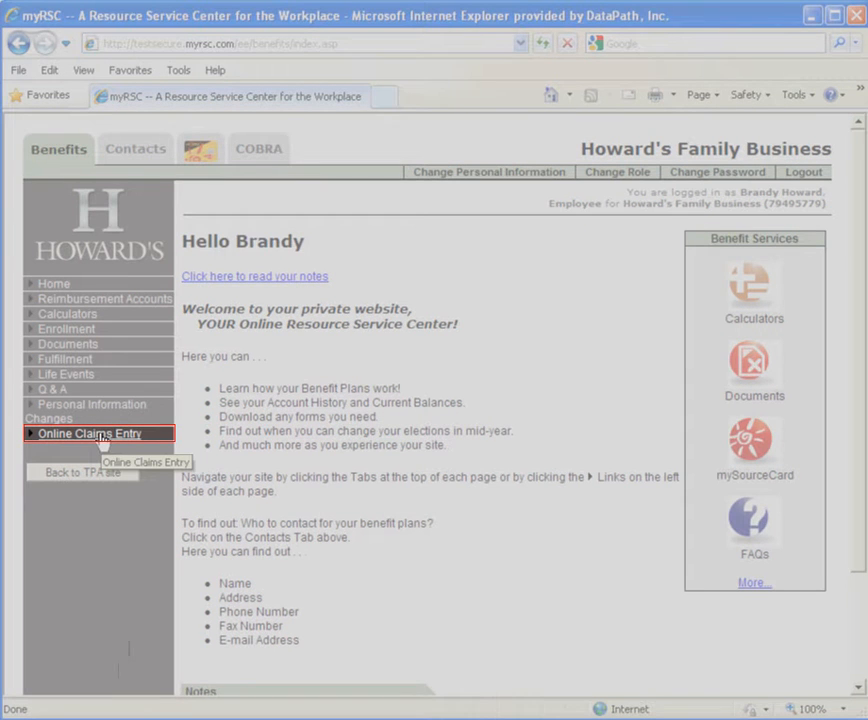
Step: Open Online Claims Entry and set the previous claims view to All
{"action": "left_click", "coordinate": [101, 436]}
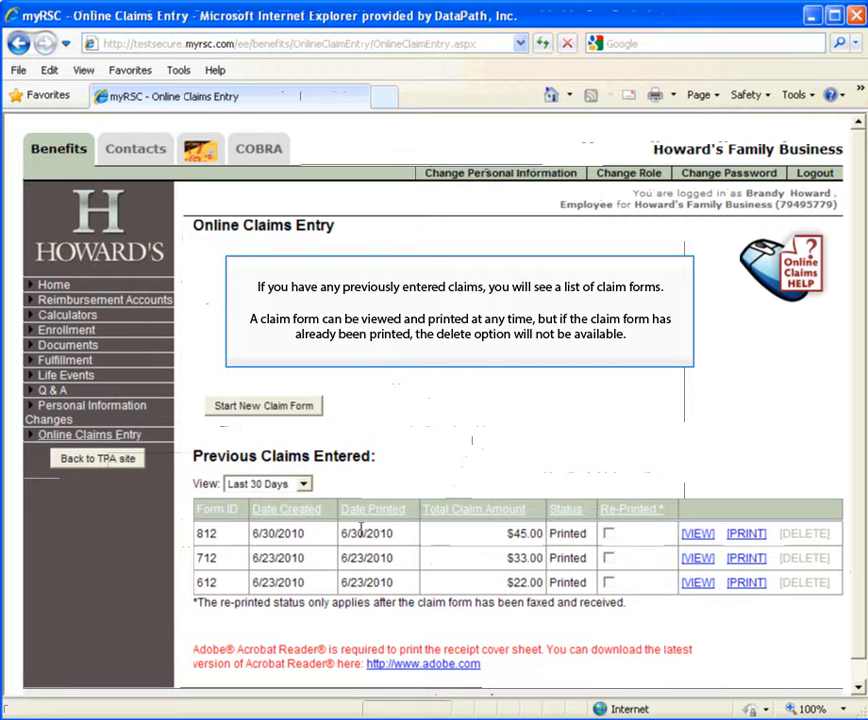
{"action": "left_click", "coordinate": [290, 484]}
{"action": "left_click", "coordinate": [290, 555]}
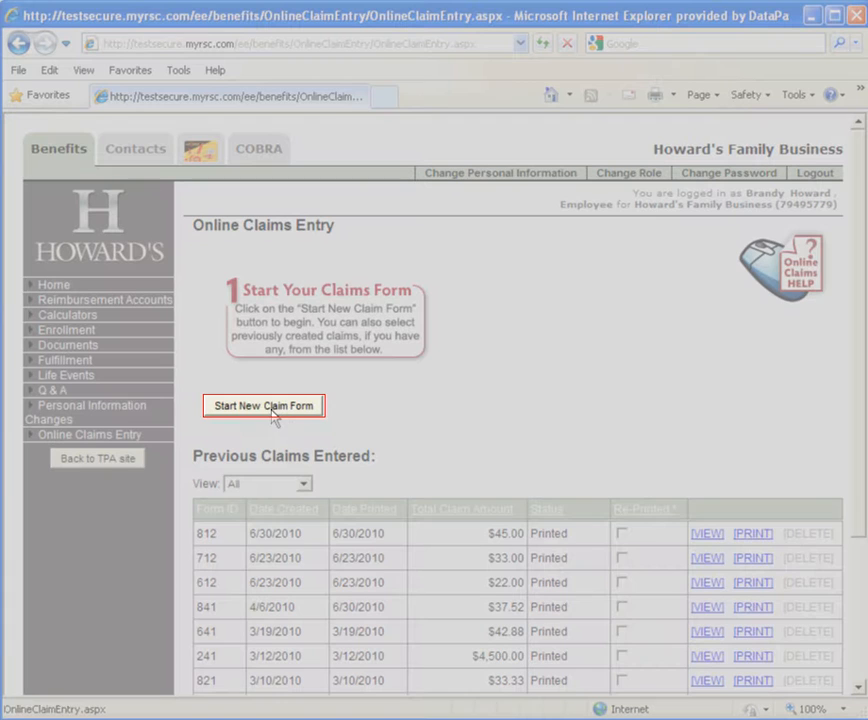
Step: Start a new claim form with an FSA or HRA medical claim and read the help for the Receipt/EOB Number
{"action": "left_click", "coordinate": [272, 408]}
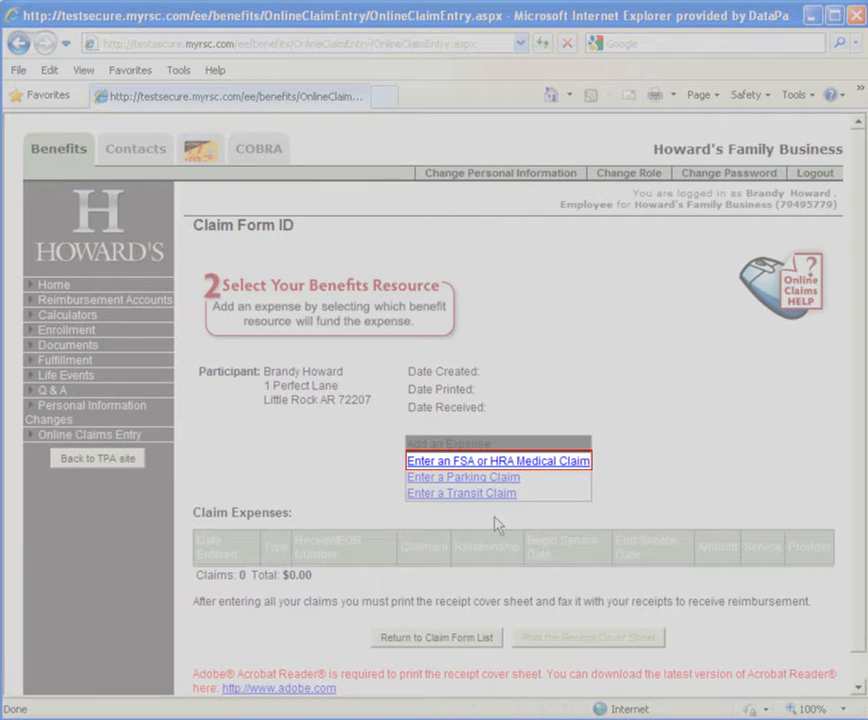
{"action": "left_click", "coordinate": [548, 466]}
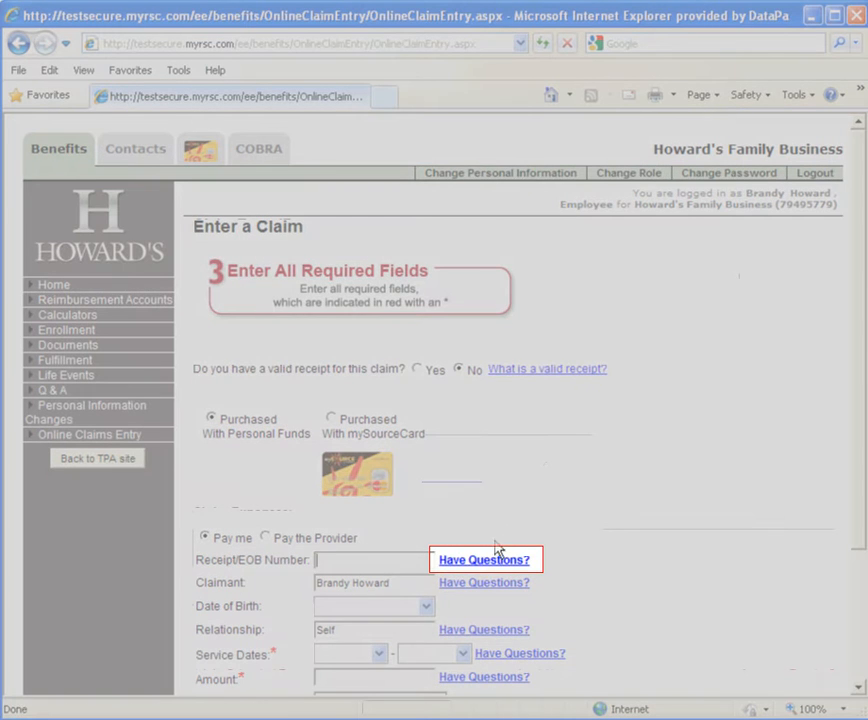
{"action": "left_click", "coordinate": [481, 566]}
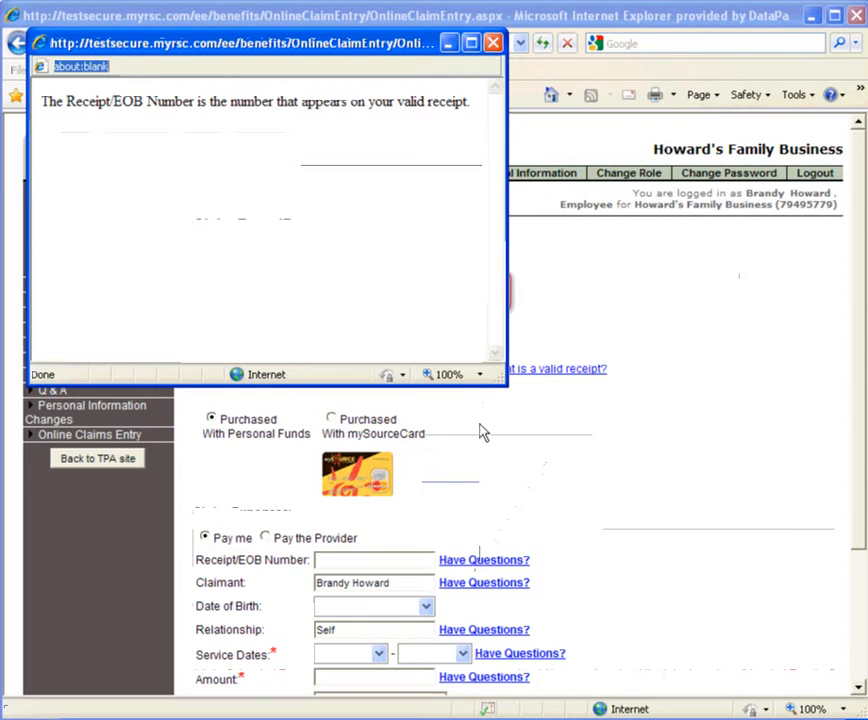
{"action": "left_click", "coordinate": [494, 43]}
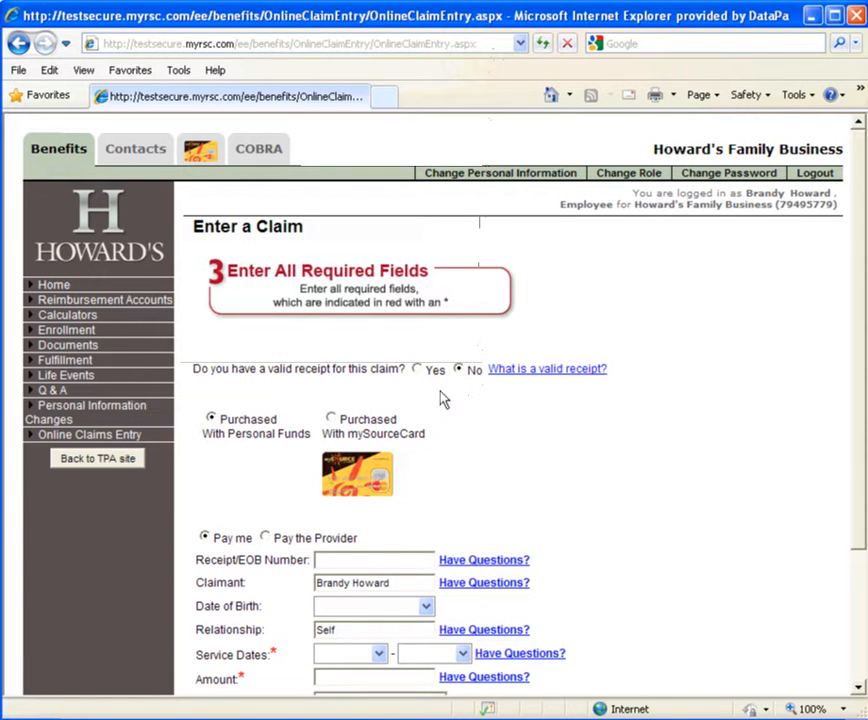
Step: Answer Yes to having a valid receipt and mark the expense as purchased with personal funds
{"action": "left_click", "coordinate": [418, 371]}
{"action": "left_click_drag", "start_coordinate": [856, 477], "coordinate": [835, 616]}
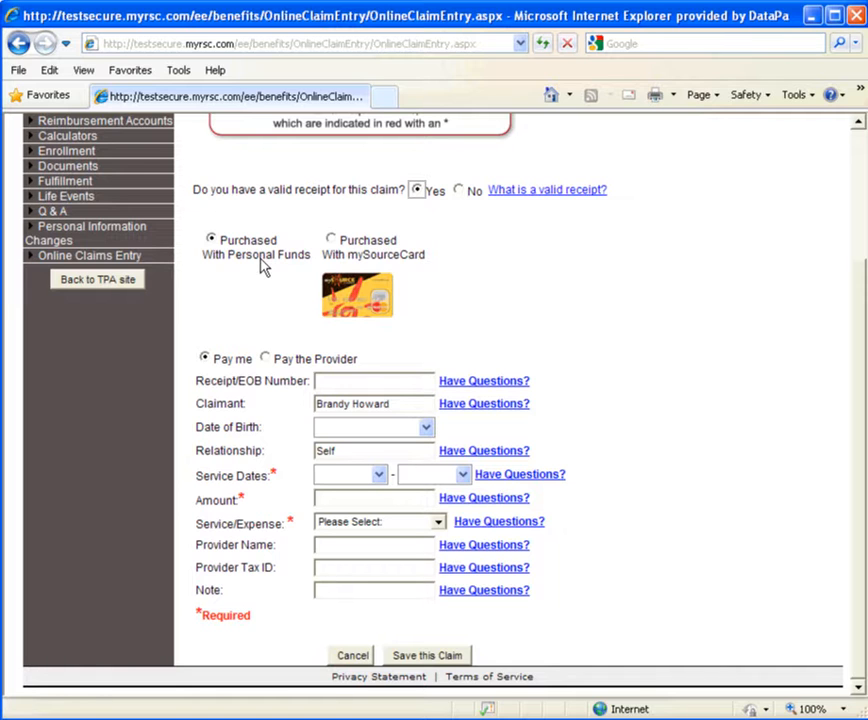
{"action": "left_click", "coordinate": [210, 239]}
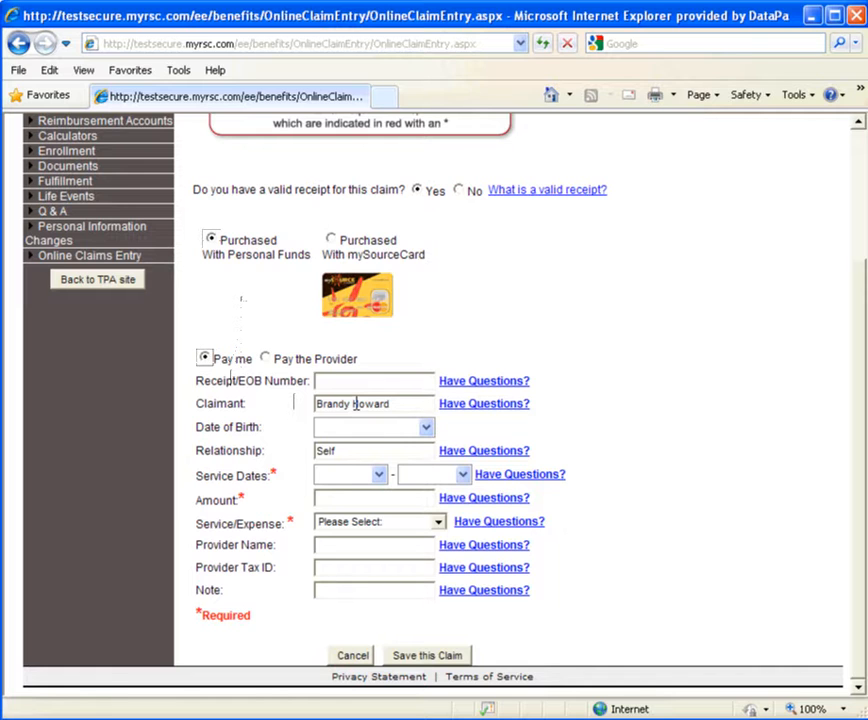
Step: Enter the Receipt/EOB number and choose the claimant's date of birth
{"action": "left_click", "coordinate": [361, 381]}
{"action": "type", "text": "4512"}
{"action": "left_click", "coordinate": [427, 428]}
{"action": "left_click", "coordinate": [449, 467]}
{"action": "left_click", "coordinate": [444, 483]}
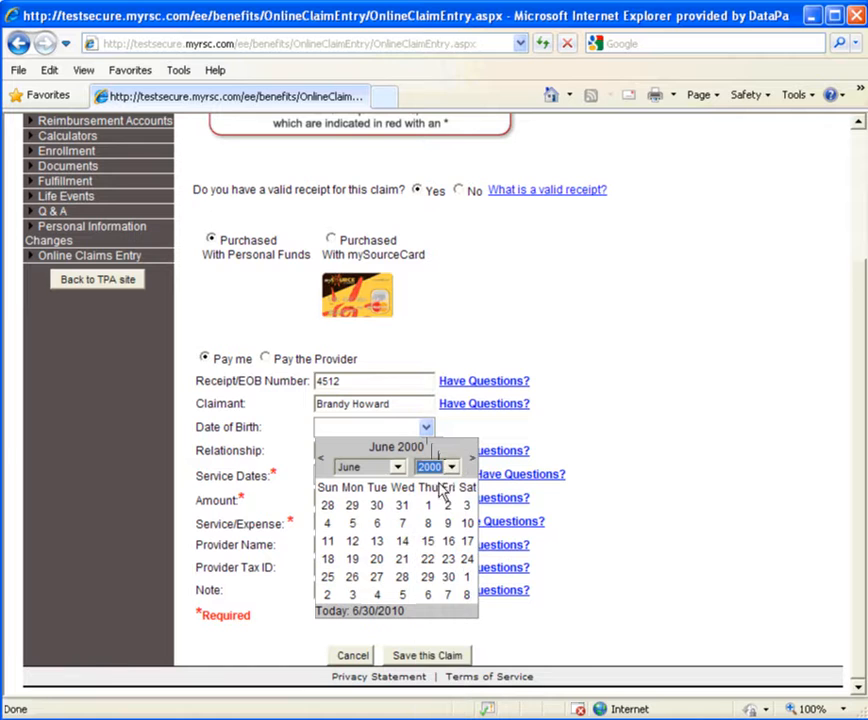
{"action": "left_click", "coordinate": [450, 467]}
{"action": "left_click", "coordinate": [447, 480]}
{"action": "left_click", "coordinate": [450, 468]}
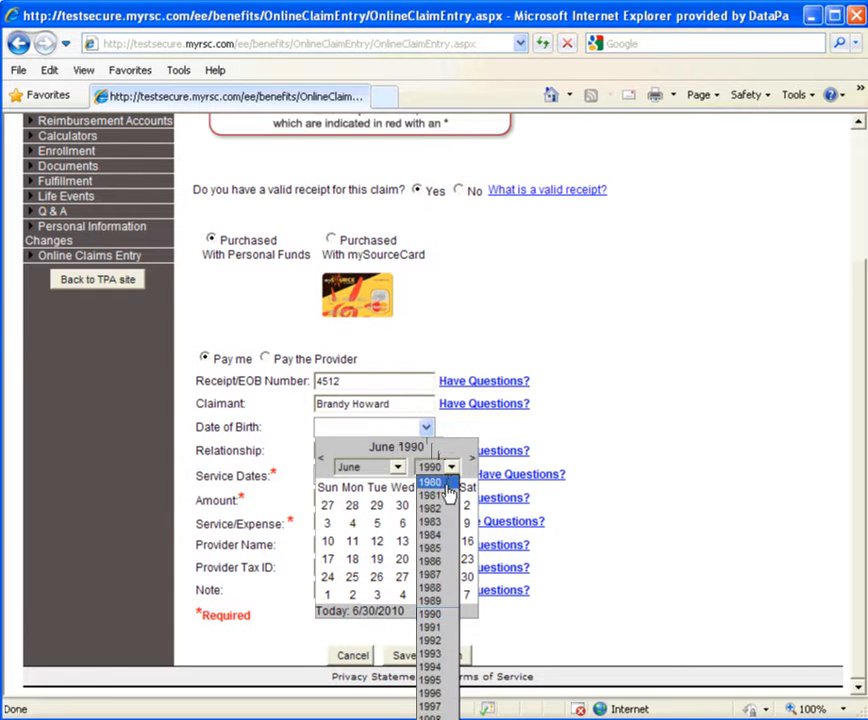
{"action": "left_click", "coordinate": [445, 484]}
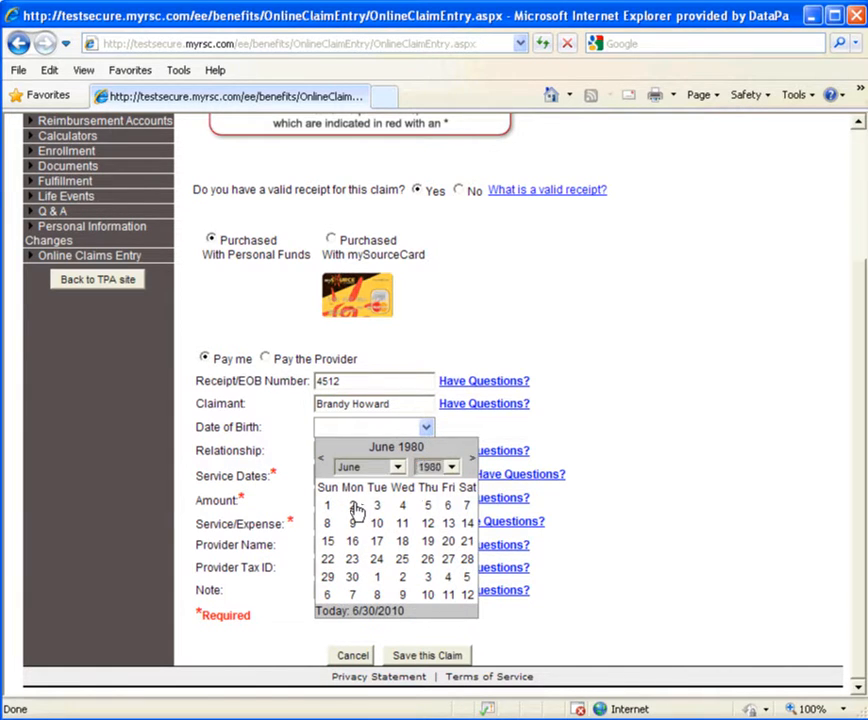
{"action": "left_click", "coordinate": [354, 506]}
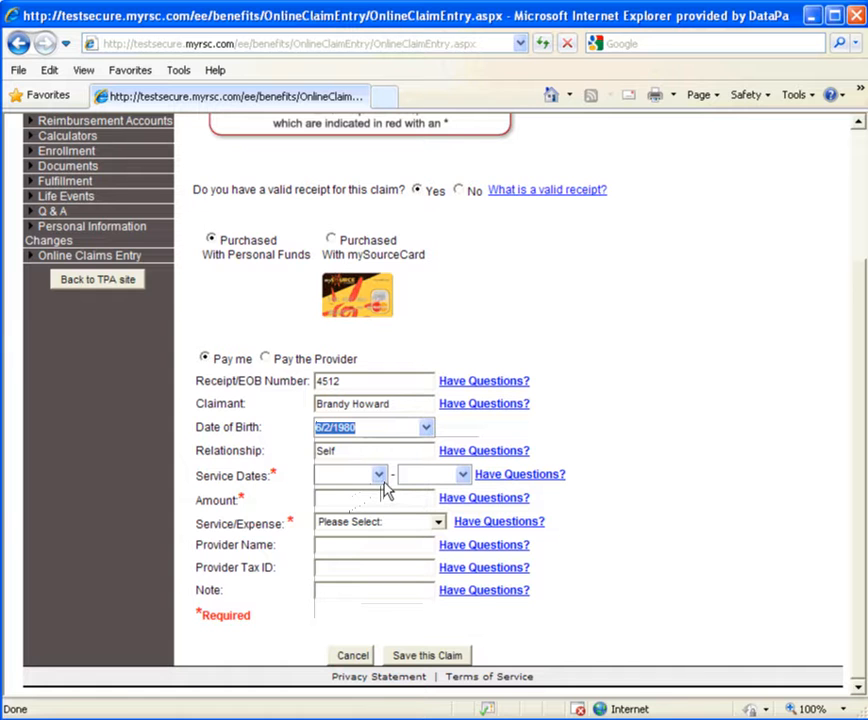
Step: Set both the begin and end service dates to 5/3/2010
{"action": "left_click", "coordinate": [380, 476]}
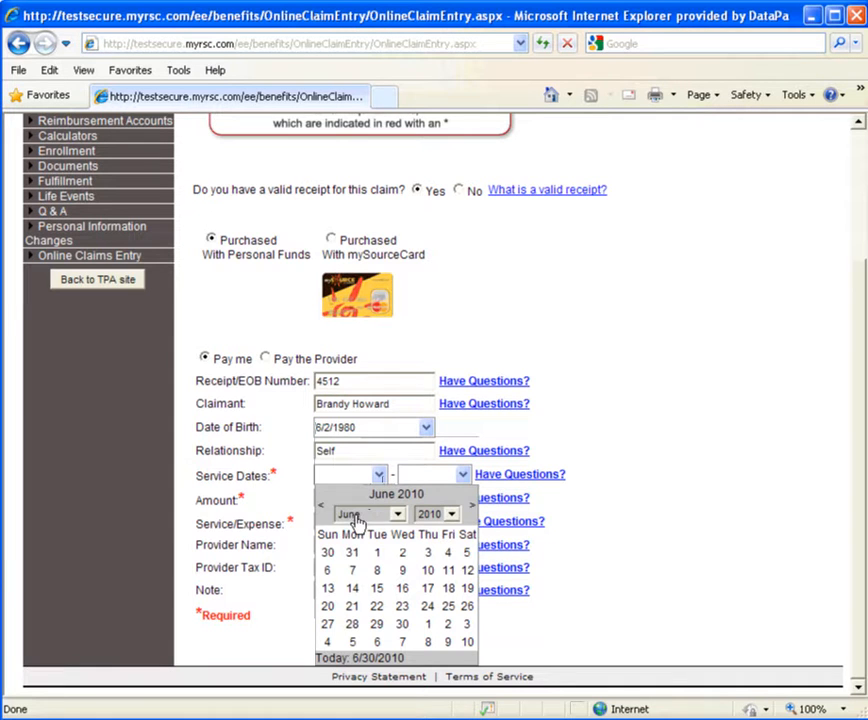
{"action": "left_click", "coordinate": [323, 508]}
{"action": "left_click", "coordinate": [352, 570]}
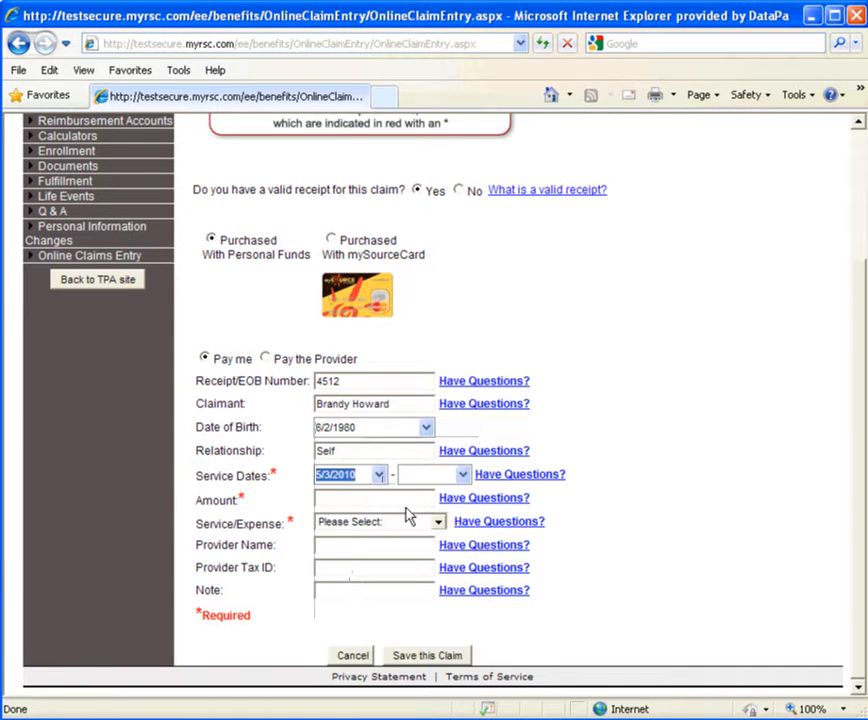
{"action": "left_click", "coordinate": [462, 475]}
{"action": "left_click", "coordinate": [406, 507]}
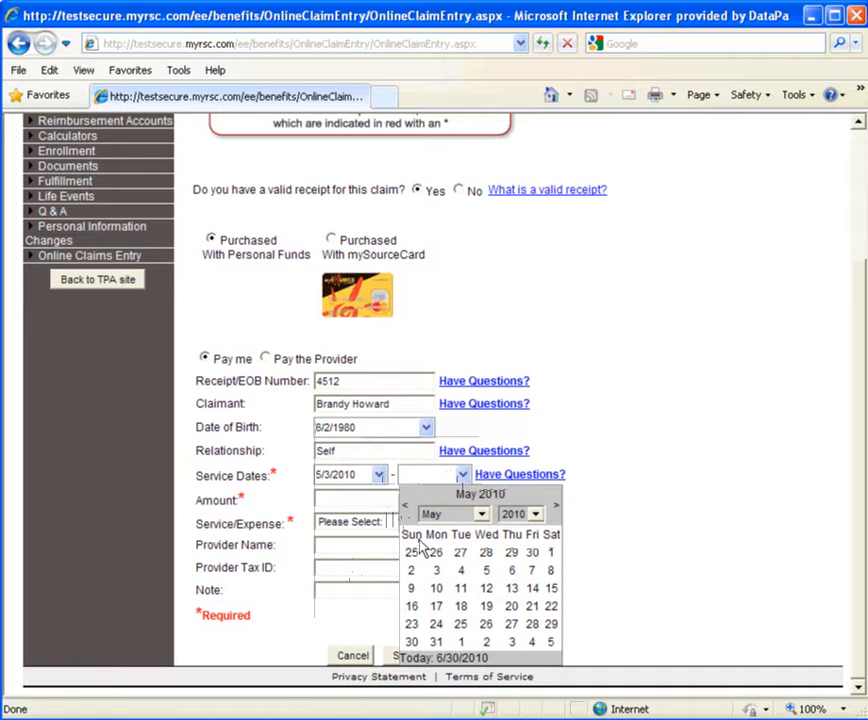
{"action": "left_click", "coordinate": [436, 570]}
Step: Set the claim amount to 45.00 and choose Medical Office Visit as the service/expense
{"action": "left_click", "coordinate": [357, 498]}
{"action": "type", "text": "45.00"}
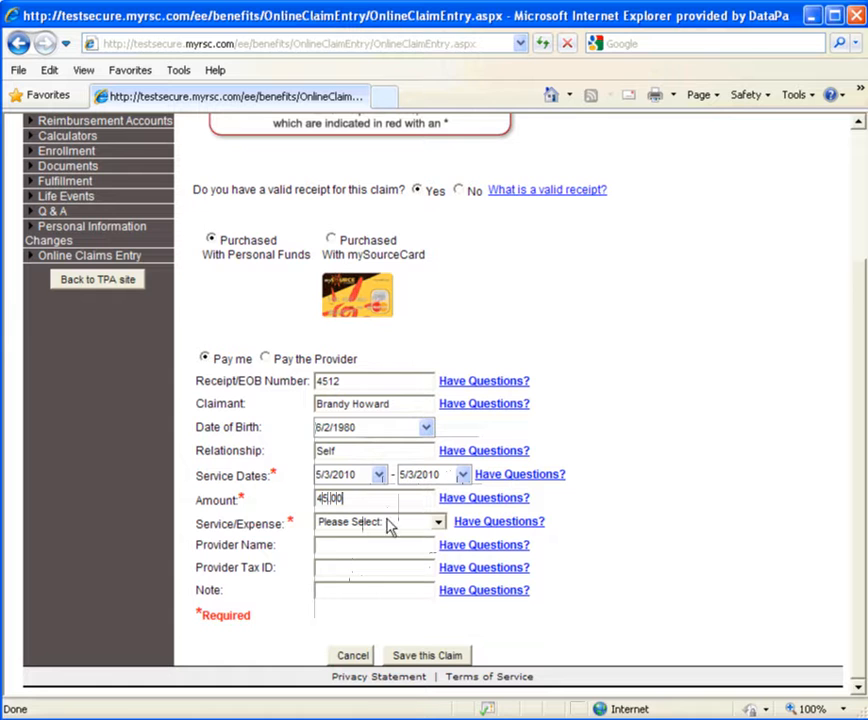
{"action": "left_click", "coordinate": [438, 522]}
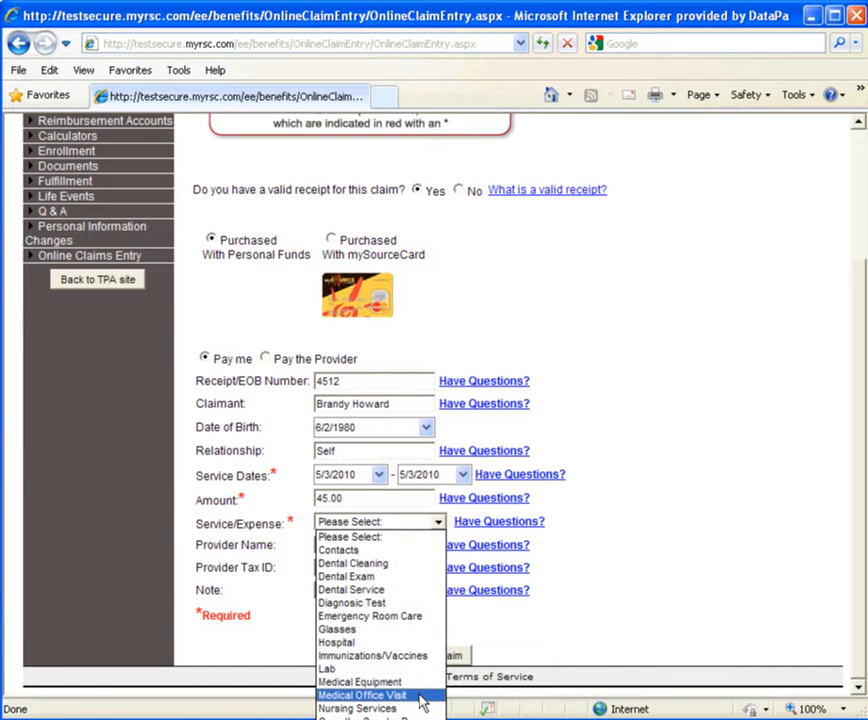
{"action": "left_click", "coordinate": [363, 695]}
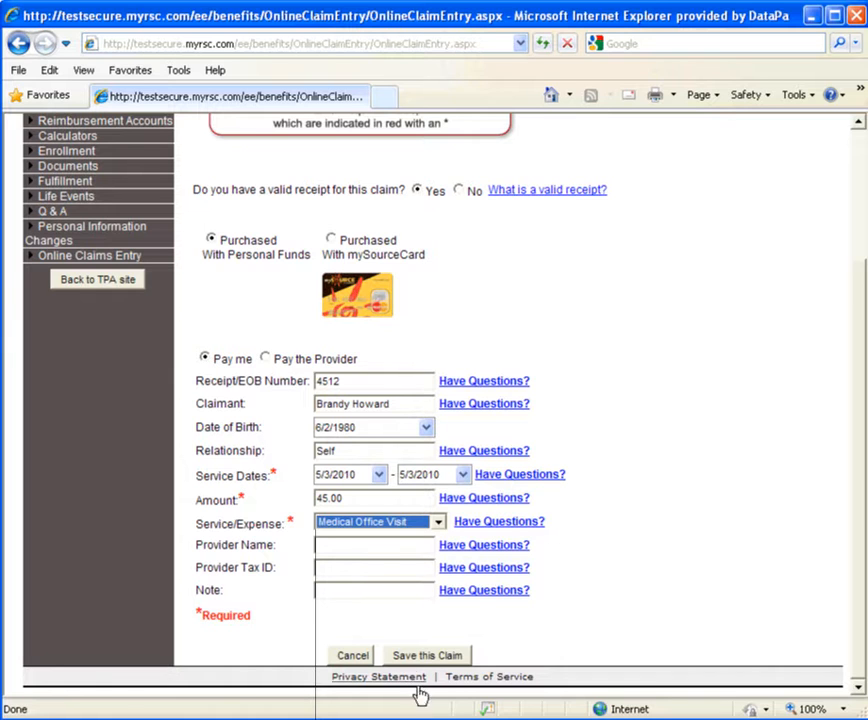
Step: Enter The Family Clinic as the provider name and fill in the provider's tax ID
{"action": "left_click", "coordinate": [378, 548]}
{"action": "type", "text": "The Family Clinic"}
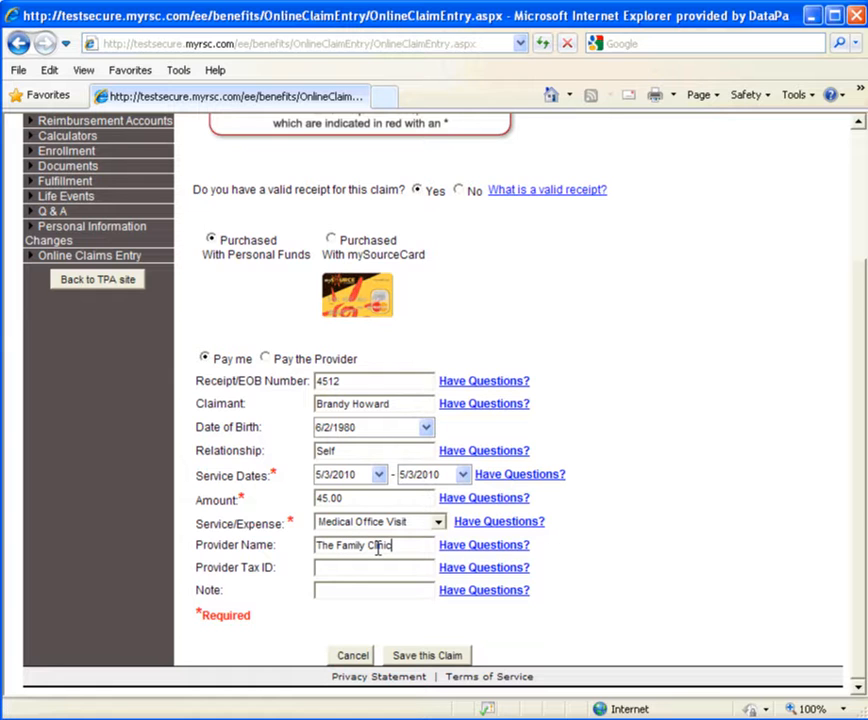
{"action": "left_click", "coordinate": [373, 564]}
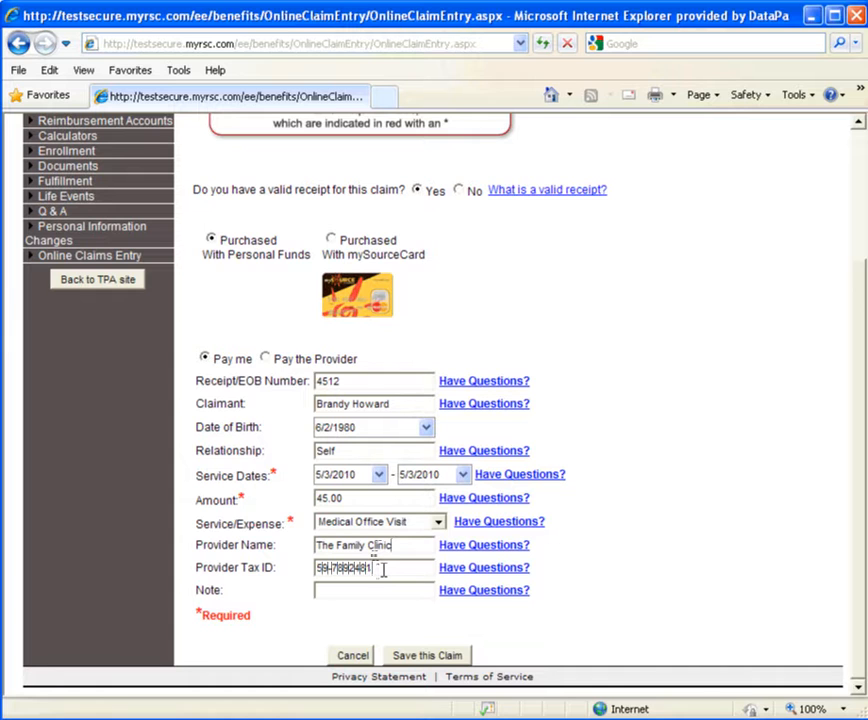
Step: Add the note "Receipt attached" and save the claim
{"action": "left_click", "coordinate": [382, 589]}
{"action": "type", "text": "Receipt at"}
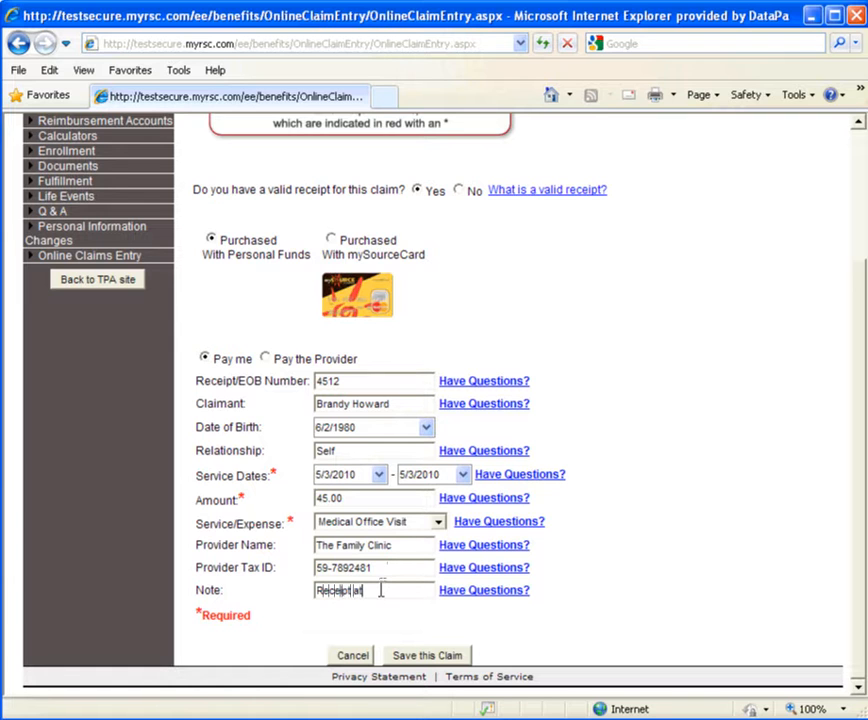
{"action": "type", "text": "tached"}
{"action": "left_click", "coordinate": [410, 660]}
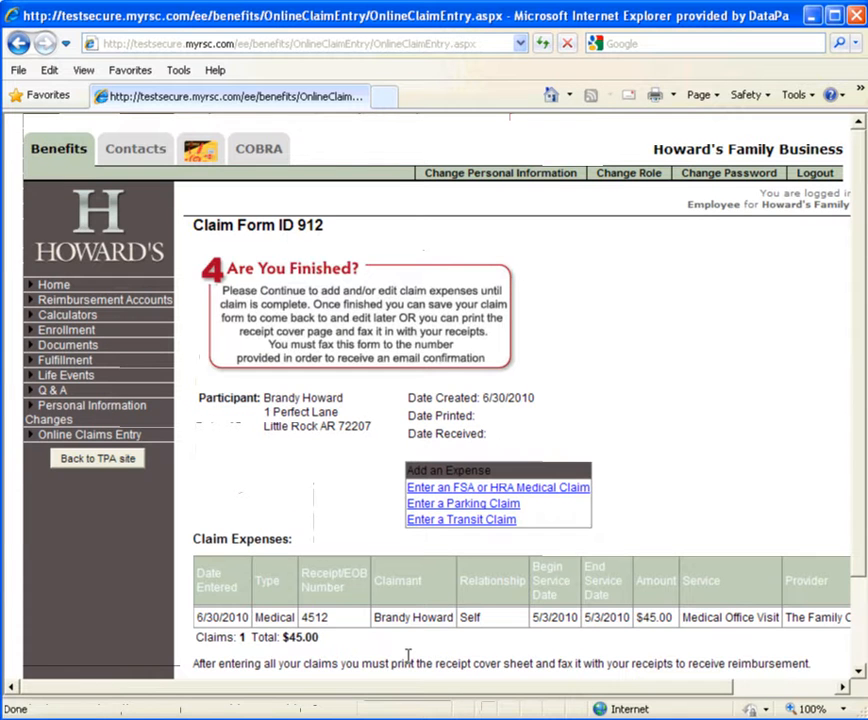
Step: Print the receipt cover sheet for the claim form and accept that it can no longer be changed
{"action": "left_click_drag", "start_coordinate": [408, 690], "coordinate": [523, 692]}
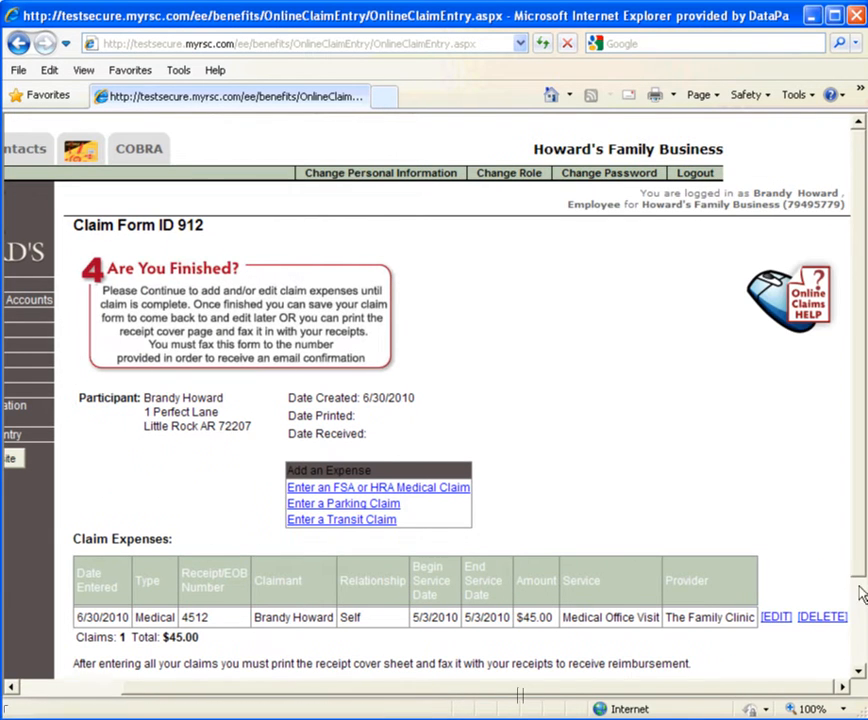
{"action": "left_click_drag", "start_coordinate": [862, 572], "coordinate": [855, 641]}
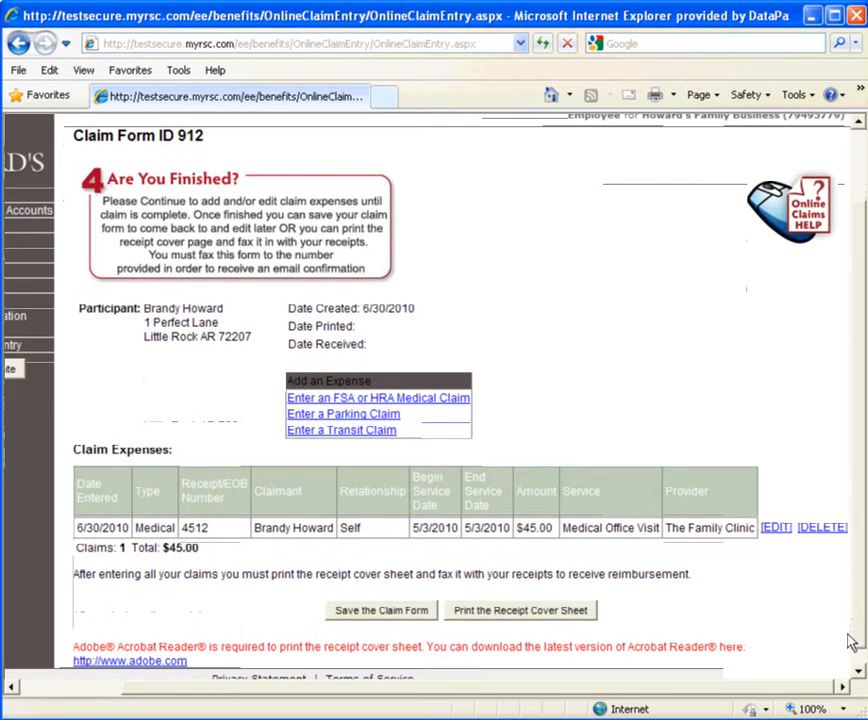
{"action": "left_click", "coordinate": [553, 620]}
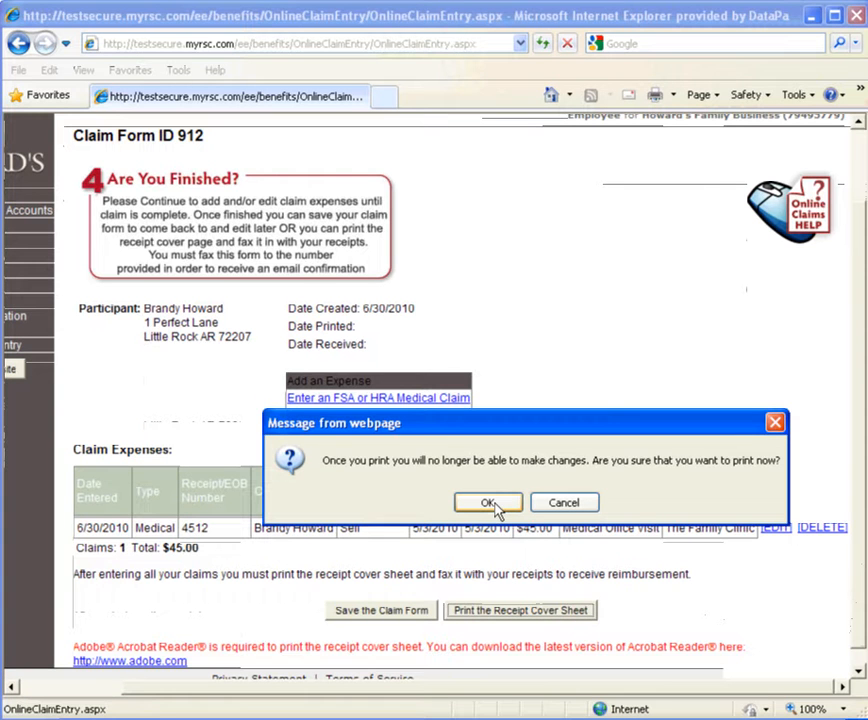
{"action": "left_click", "coordinate": [490, 504]}
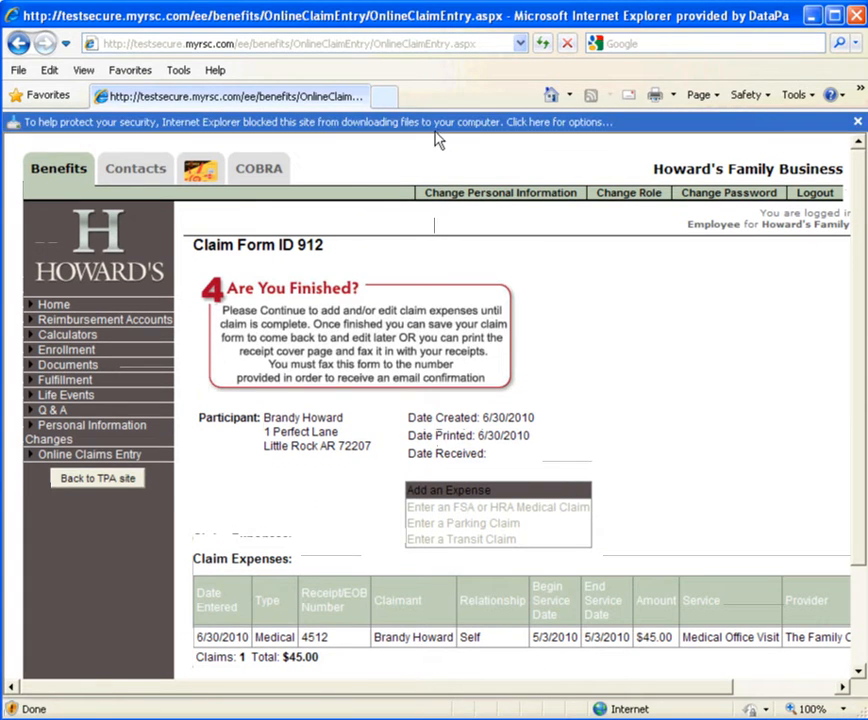
Step: Allow the blocked download and open OnlineClaimTransmittal.pdf
{"action": "left_click", "coordinate": [441, 120]}
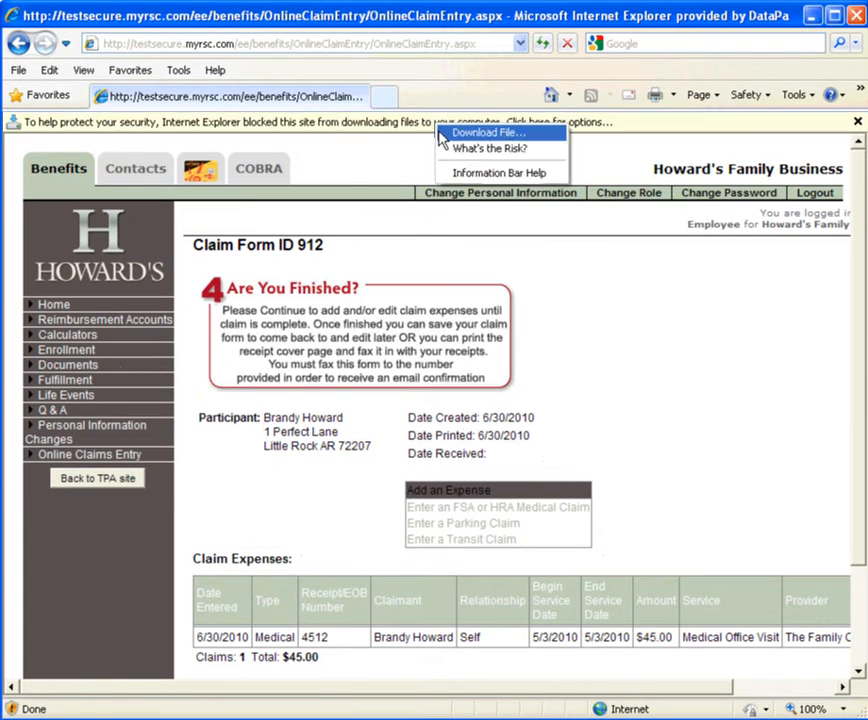
{"action": "left_click", "coordinate": [440, 133]}
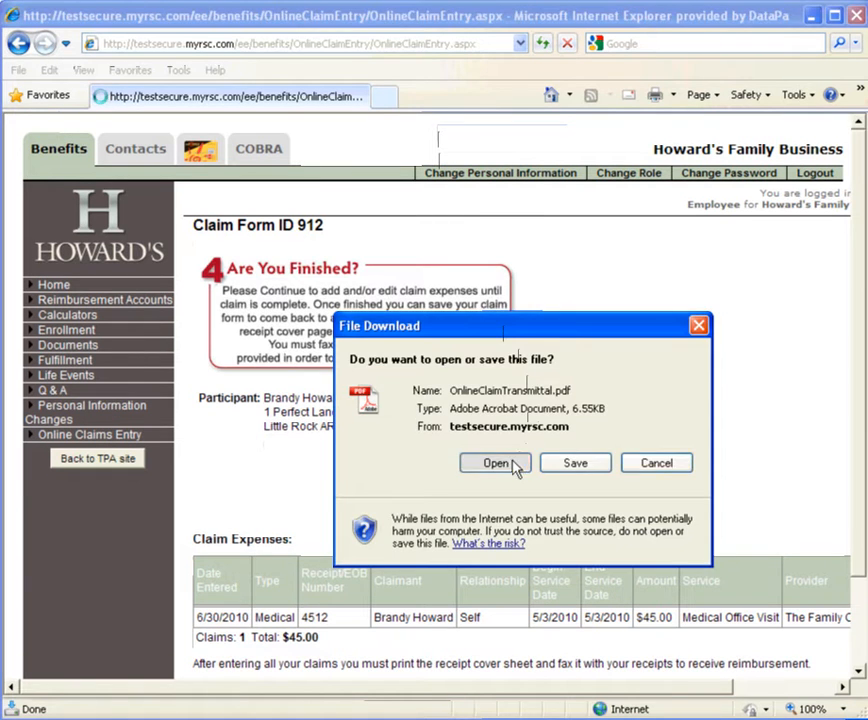
{"action": "left_click", "coordinate": [497, 518]}
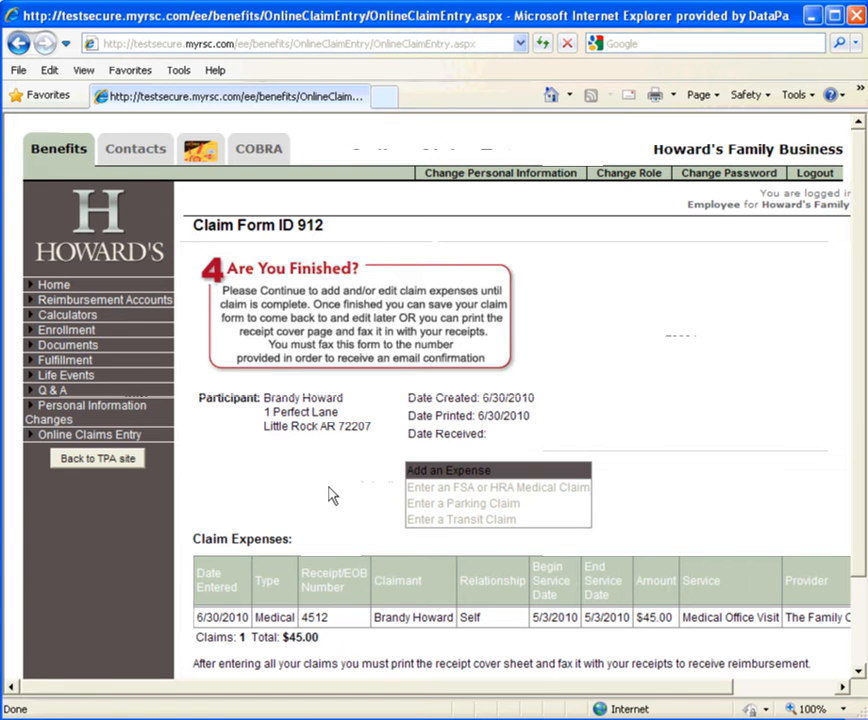
Step: Return to Online Claims Entry and review the list of previously entered claims
{"action": "left_click", "coordinate": [124, 434]}
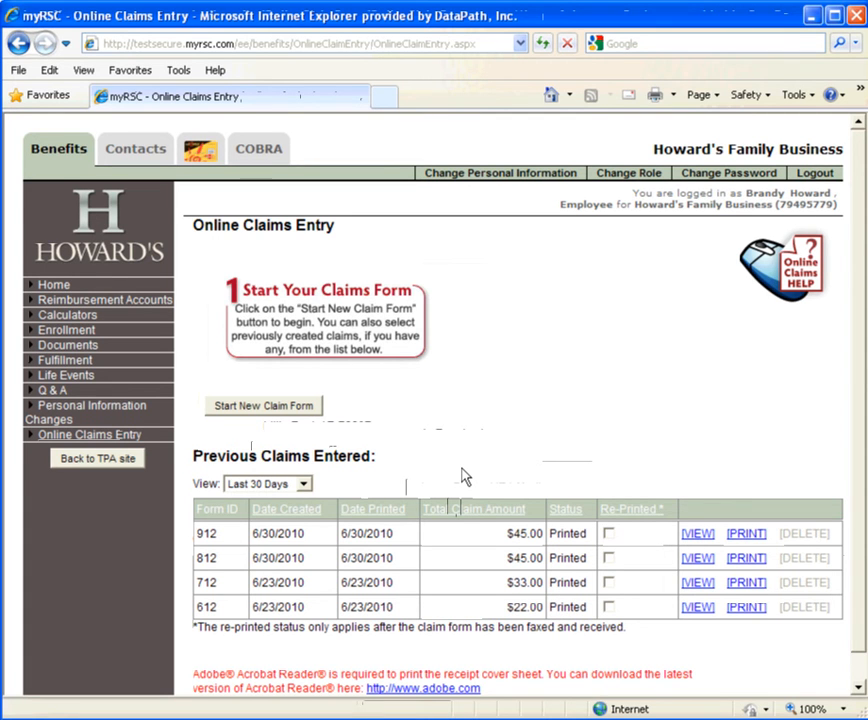
{"action": "scroll", "coordinate": [463, 477], "scroll_direction": "down", "scroll_amount": 1}
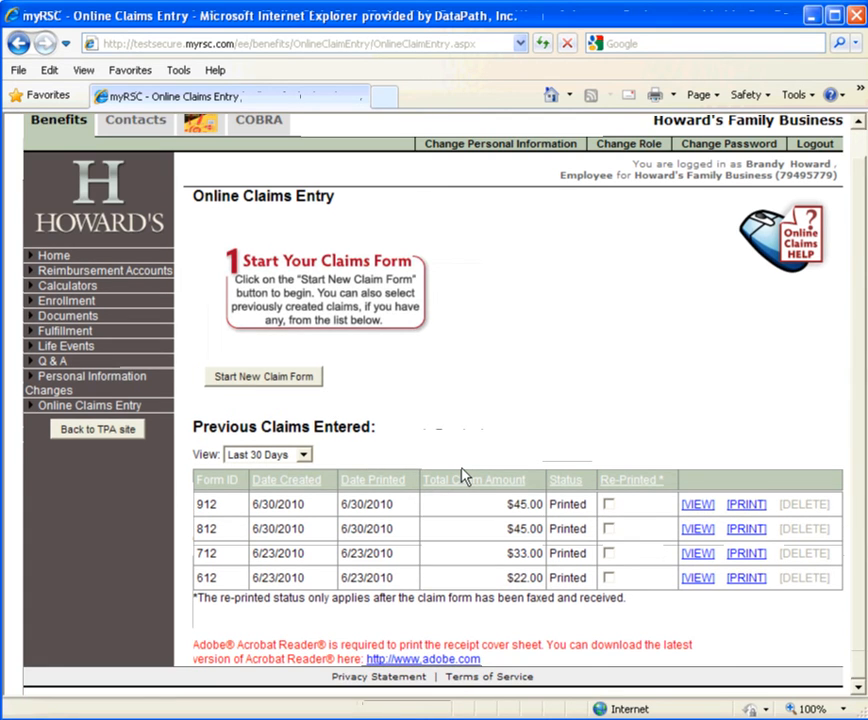